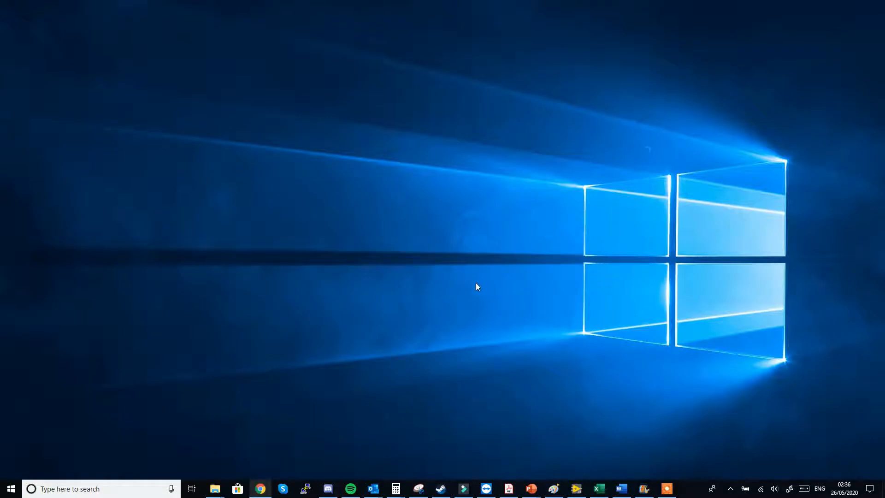
left_click(456, 263)
left_click(396, 291)
left_click(493, 318)
left_click(493, 318)
left_click(491, 318)
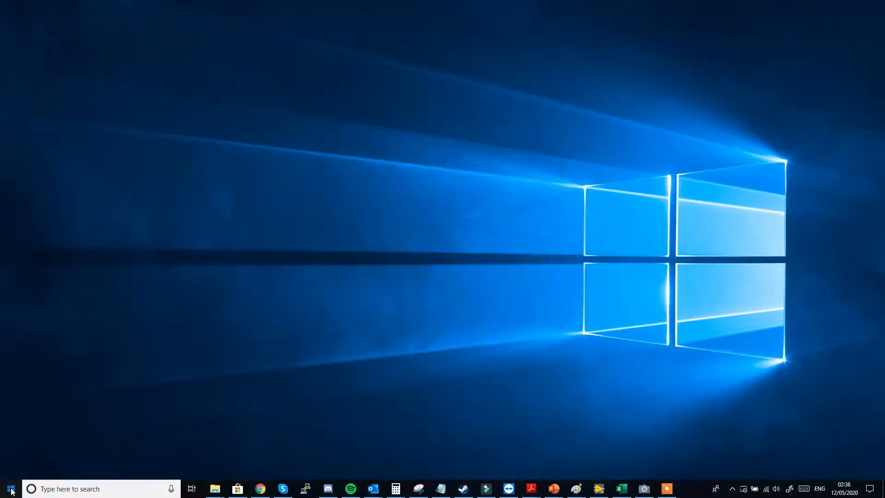
Step: Find and launch the LXI Discovery Tool
left_click(11, 489)
type("LXI")
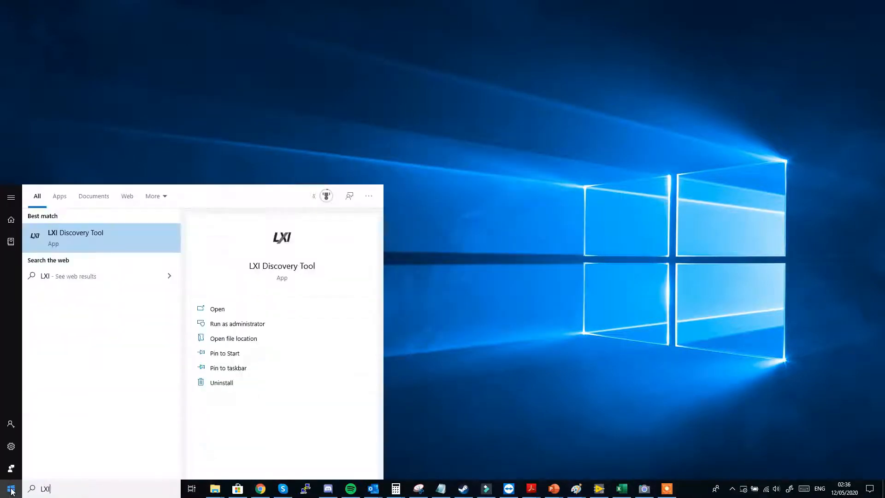
key("Return")
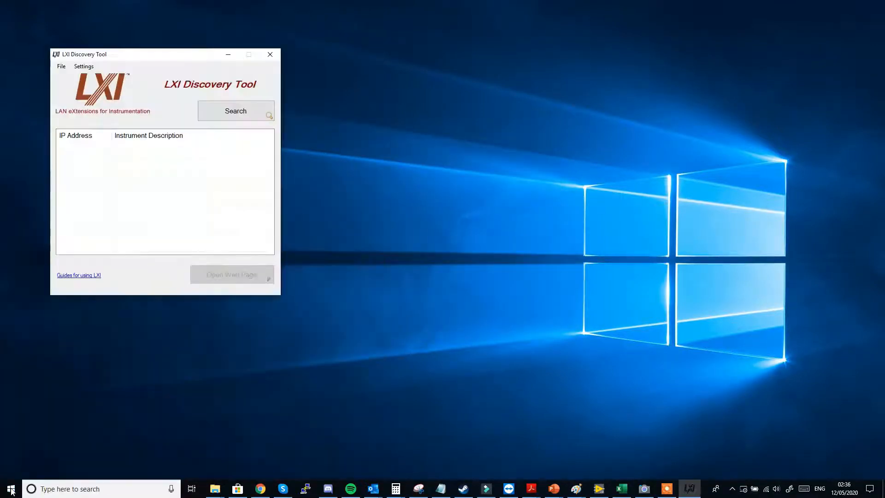
Step: Search the network for LXI instruments and open the web page of the Pickering 60-100-001 device at 192.168.20.165
left_click(210, 113)
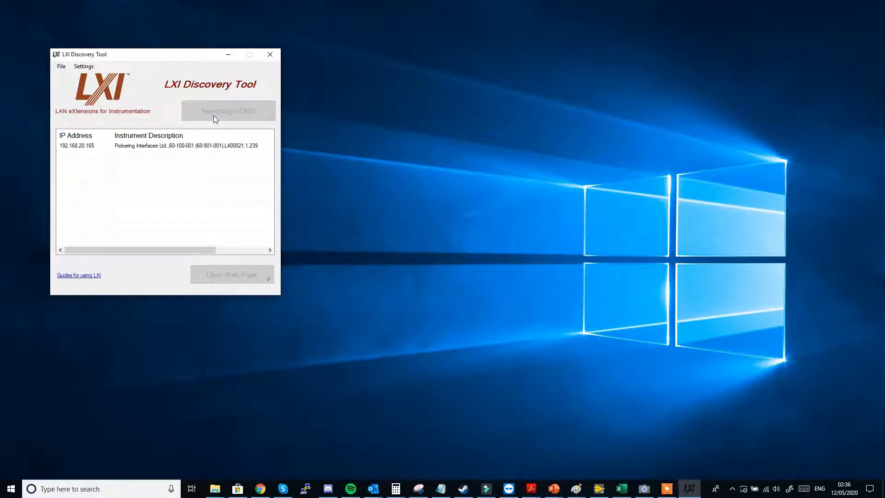
left_click(200, 147)
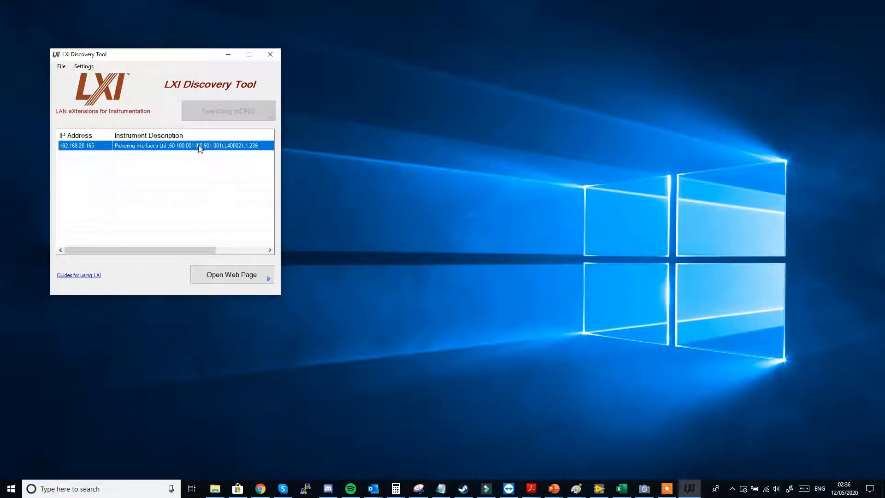
double_click(187, 148)
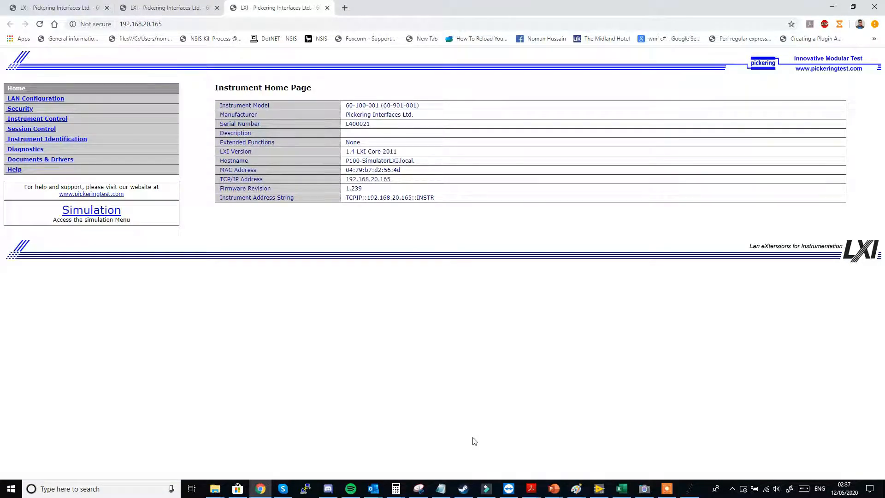
Step: Go to the simulator's Modular Switching Chassis configuration and create a new 4 Slot Chassis
left_click(107, 217)
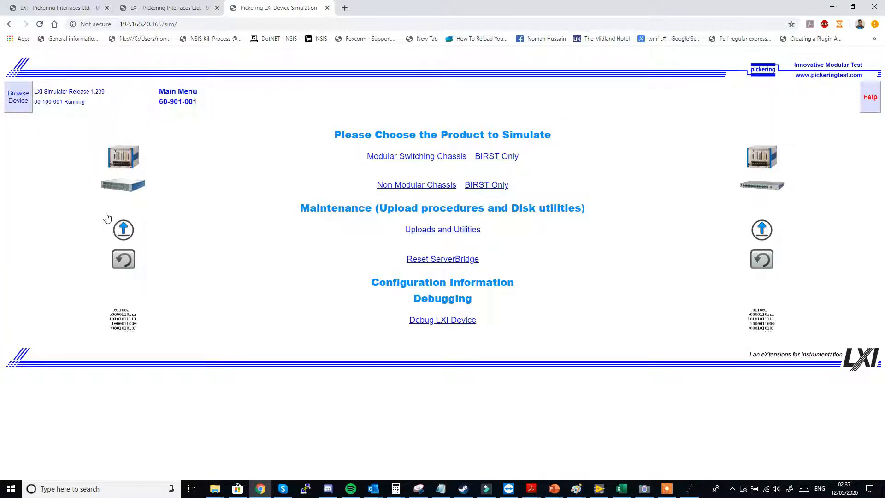
left_click(398, 158)
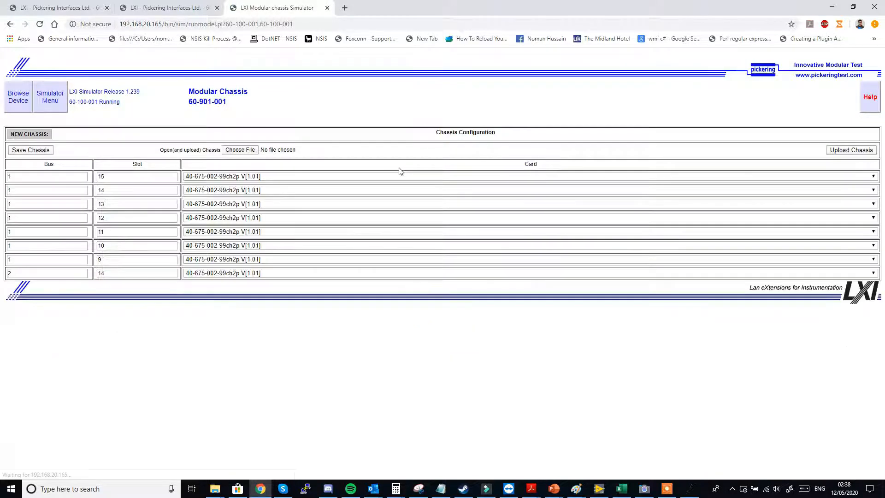
mouse_move(29, 134)
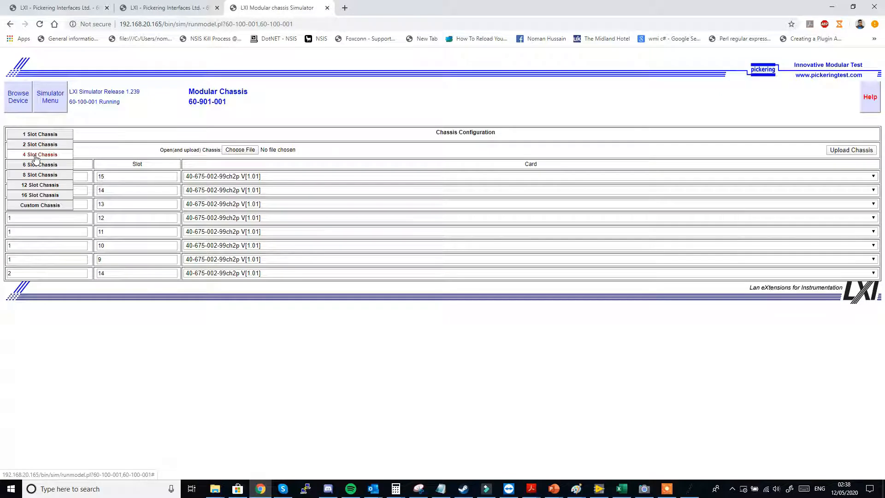
left_click(36, 156)
Step: Assign the 40-586-001 V[1.01] BIRST card to bus 1, slot 15 and upload the chassis configuration
left_click(269, 178)
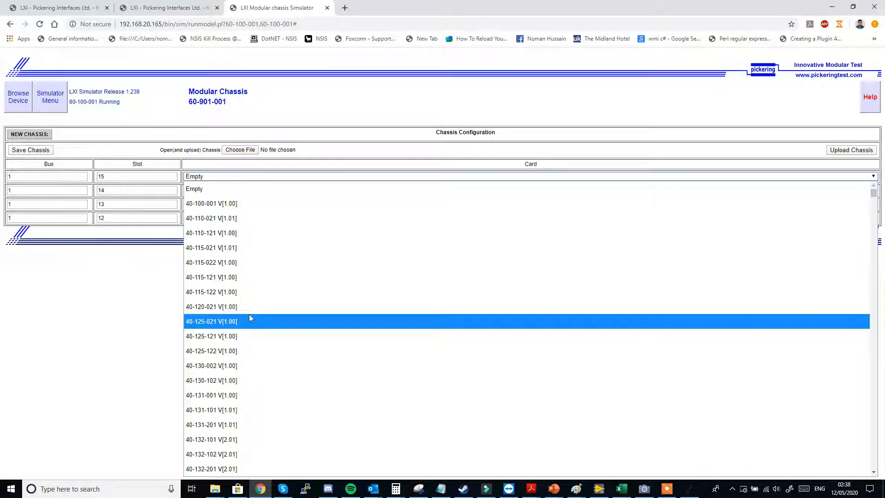
scroll(244, 364, "down", 15)
scroll(243, 372, "down", 20)
scroll(254, 358, "down", 20)
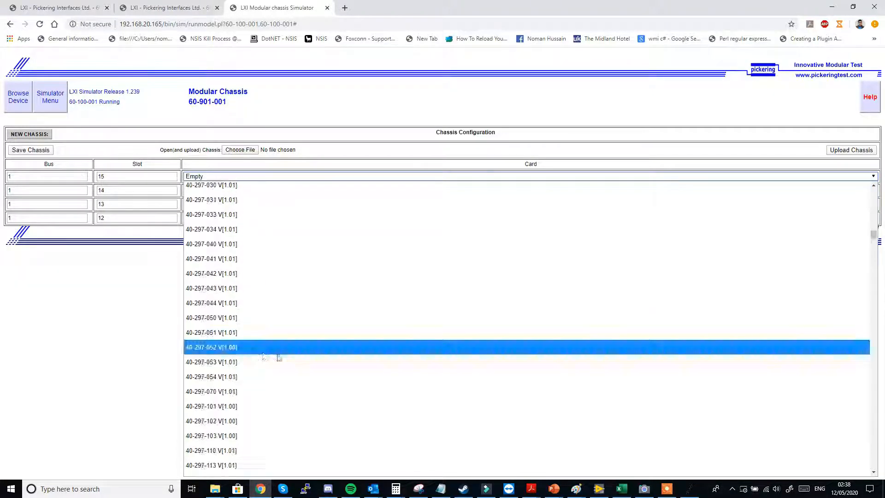
scroll(289, 362, "down", 20)
scroll(288, 361, "down", 20)
left_click(286, 360)
left_click(845, 153)
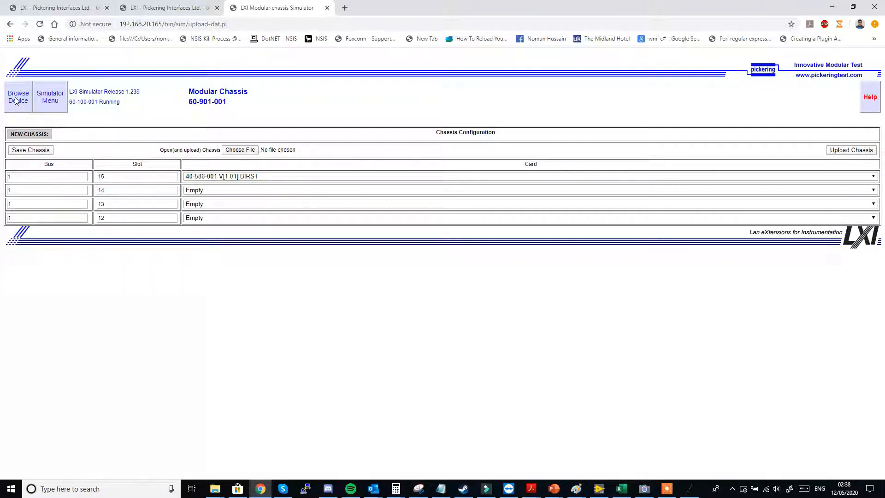
Step: Find and launch the General Soft Front Panel application
left_click(10, 488)
left_click(10, 487)
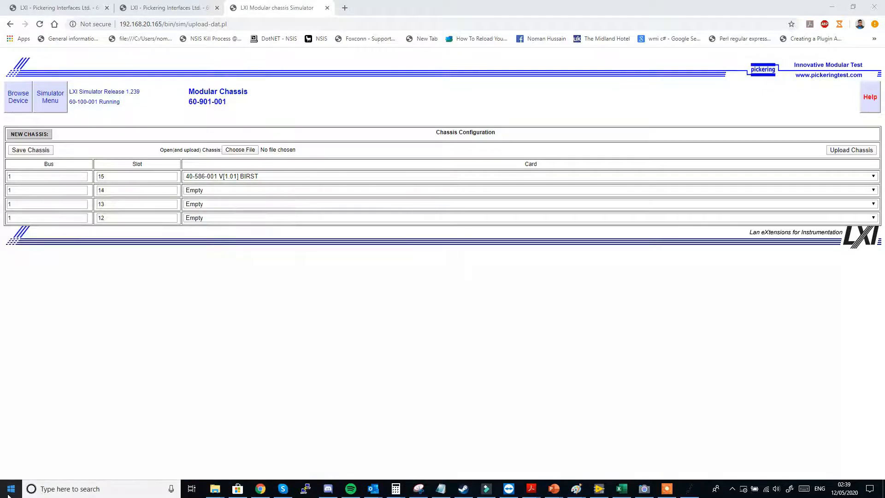
left_click(57, 491)
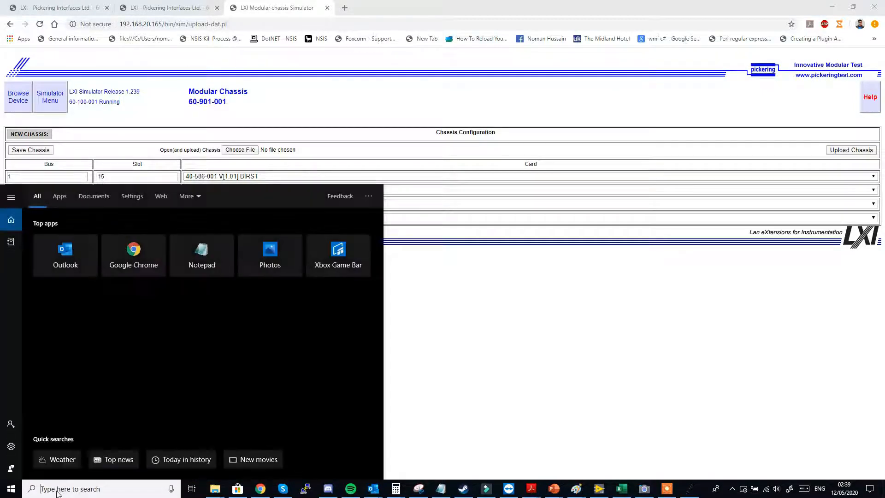
type("G")
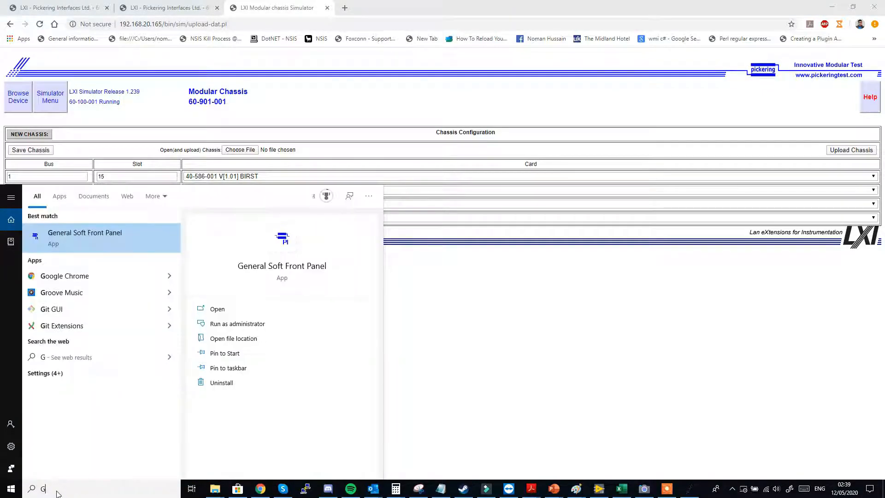
key("Return")
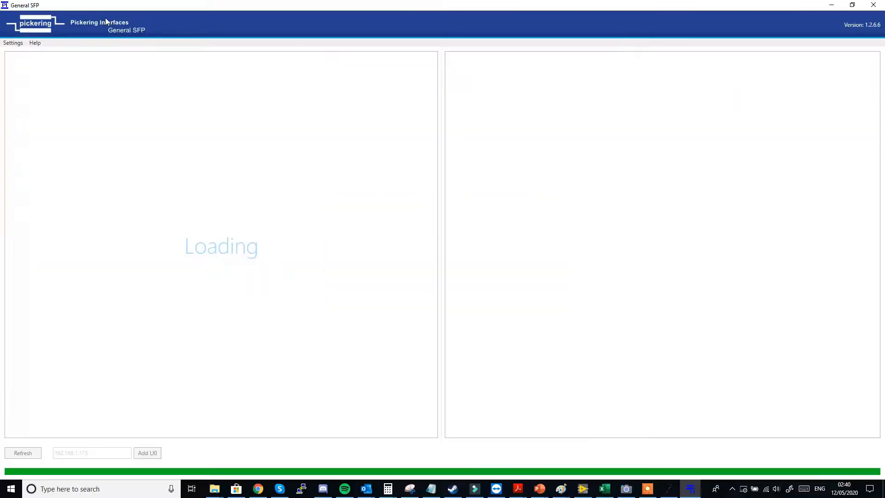
Step: Open the 40-586-001 matrix card of the discovered LXI device in its own window and clear the larger windows from around it
left_click(86, 62)
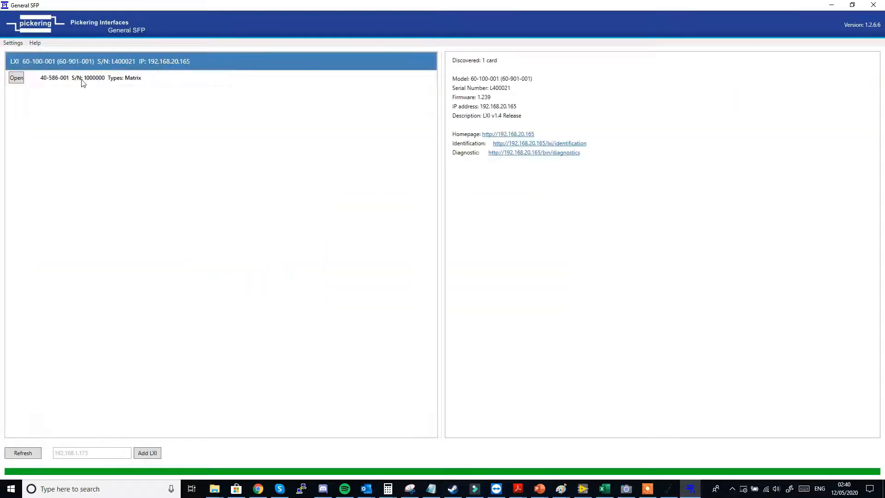
left_click(83, 78)
left_click(16, 78)
left_click(40, 106)
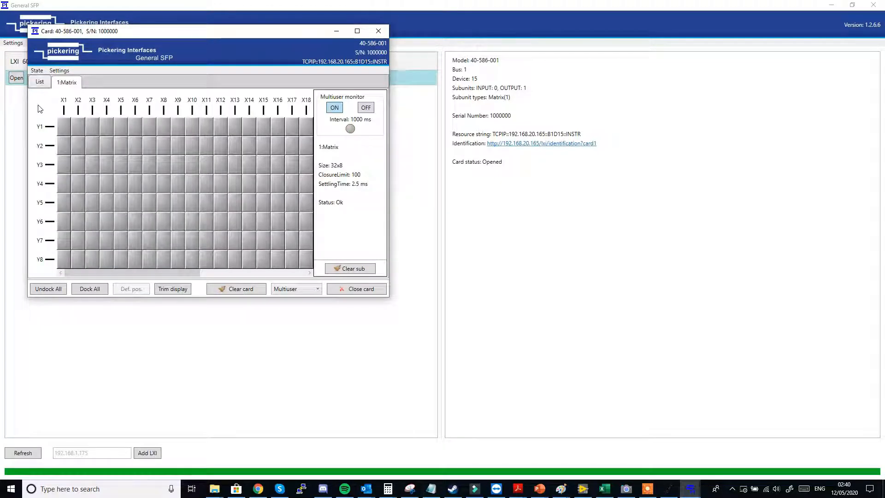
left_click_drag(154, 36, 439, 110)
left_click(823, 11)
left_click(827, 8)
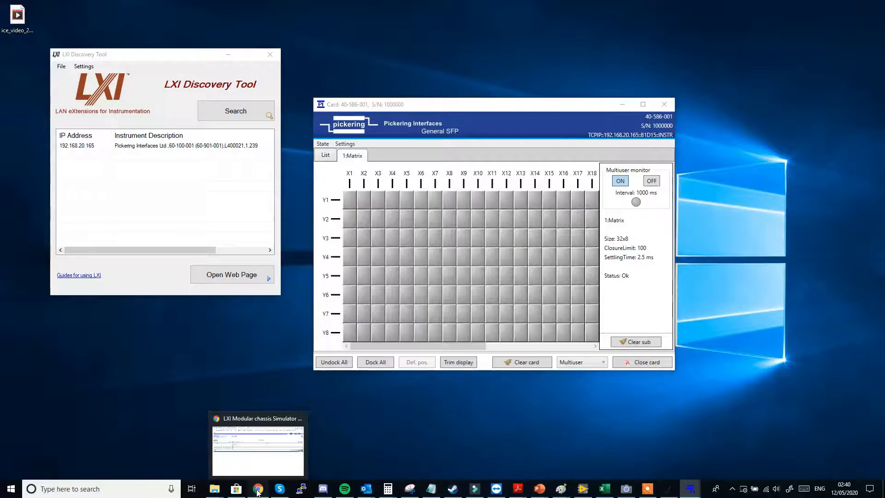
Step: Open pickeringtest.info in a new Chrome tab and go to the Example Software section of its downloads
left_click(266, 481)
left_click(345, 7)
type("www.")
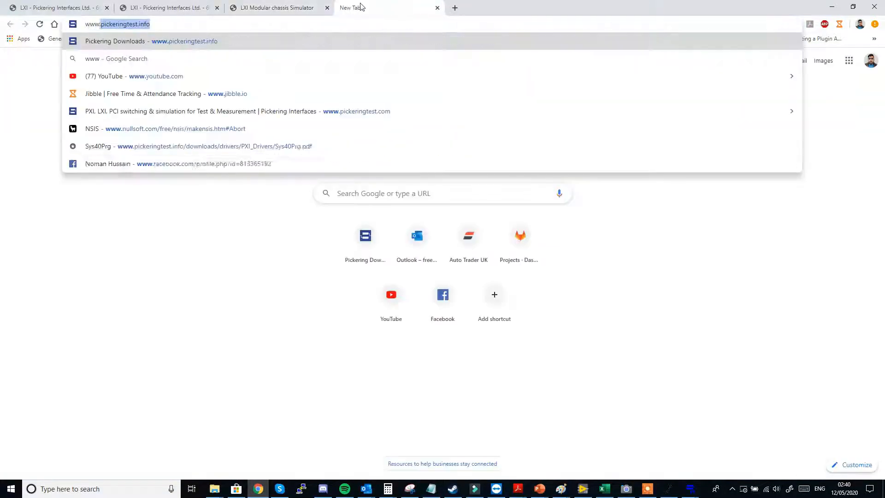
type("pickering")
key("Return")
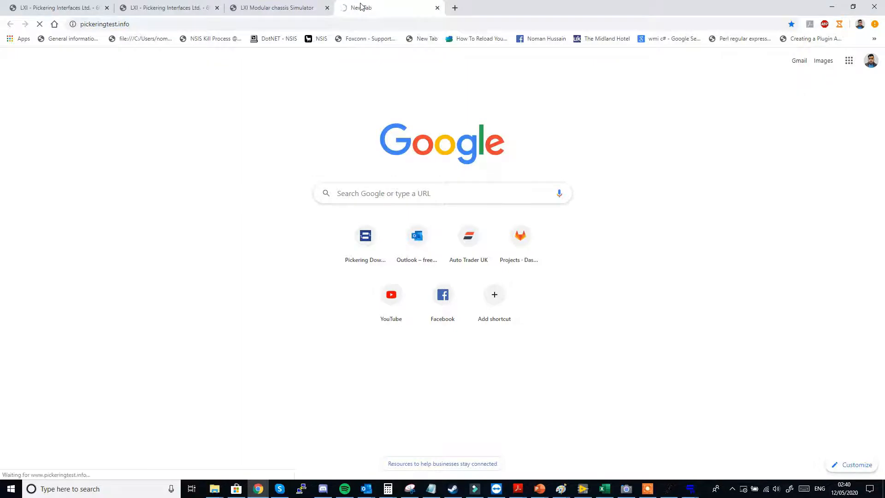
left_click(438, 384)
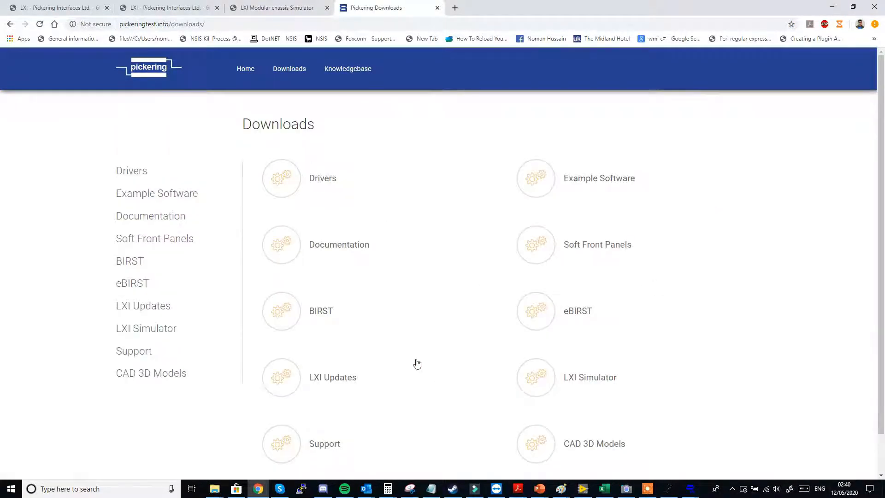
left_click(543, 185)
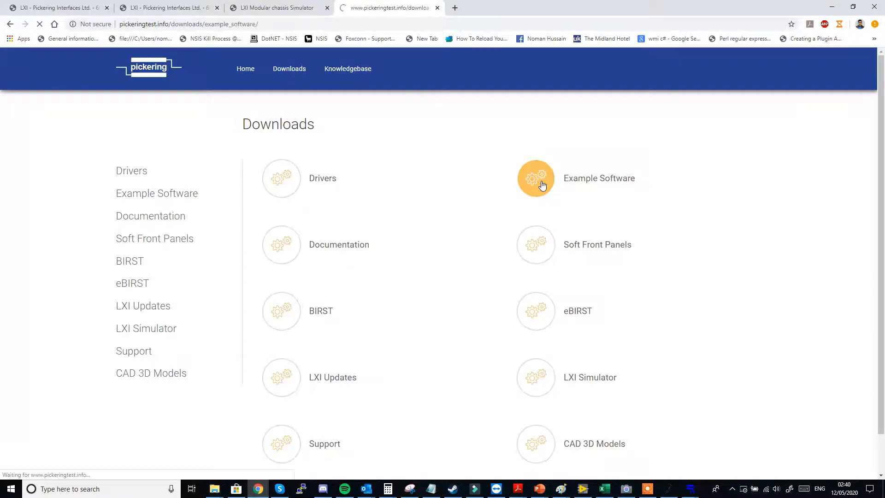
Step: Search the example software for "labview" and download the LabVIEW 2016 Matrix Example-Clientbridge
left_click(468, 182)
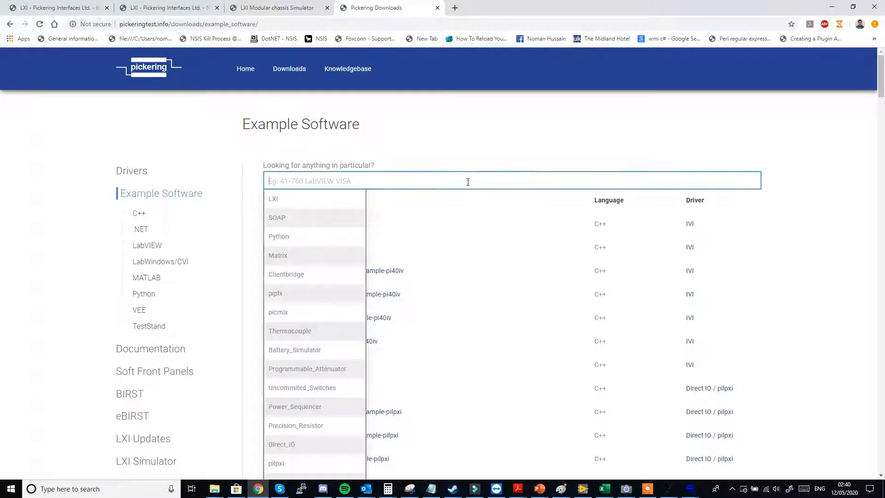
type("labview")
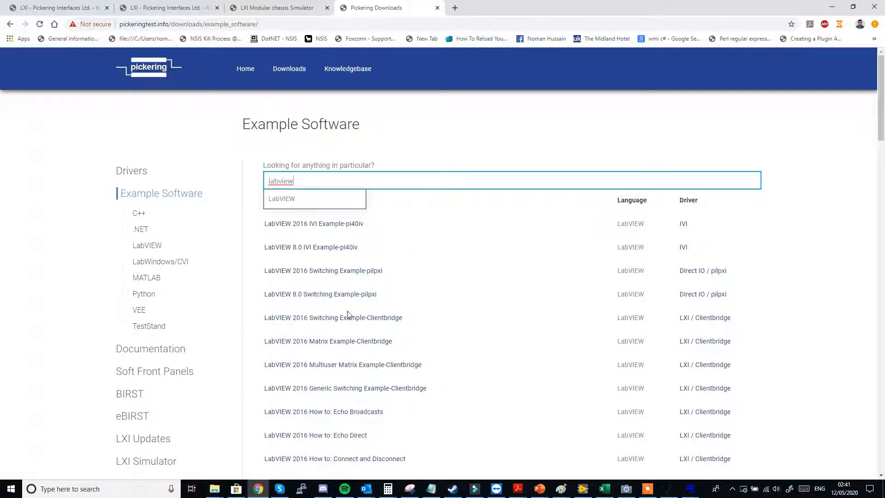
left_click(322, 343)
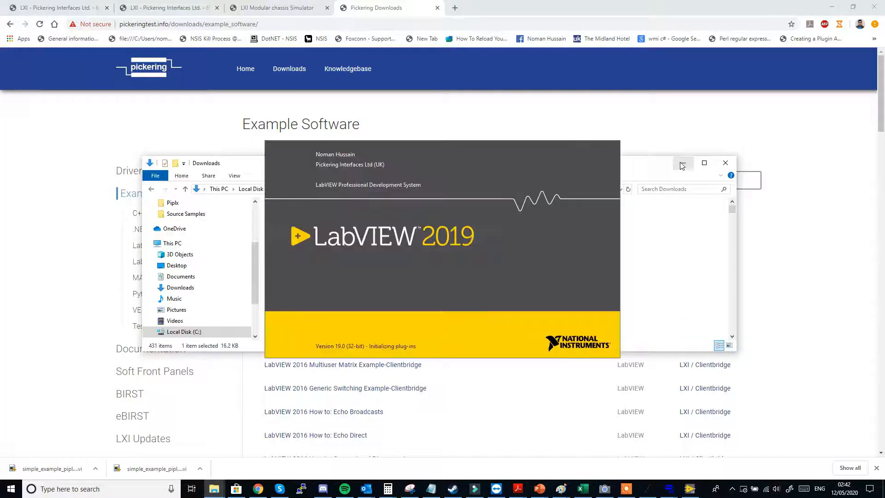
Step: Minimise the file and browser windows and place the card window beside the LabVIEW example, showing its subunit list
left_click(683, 164)
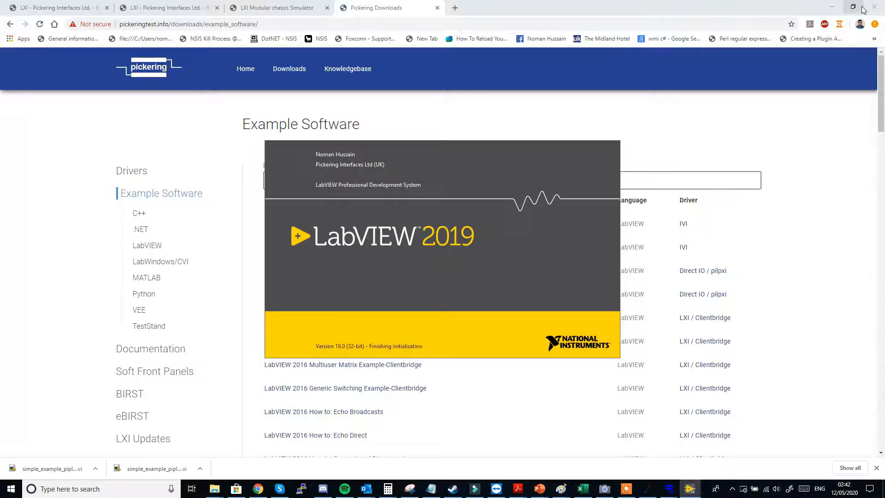
left_click(835, 4)
left_click_drag(558, 70, 672, 69)
left_click(506, 107)
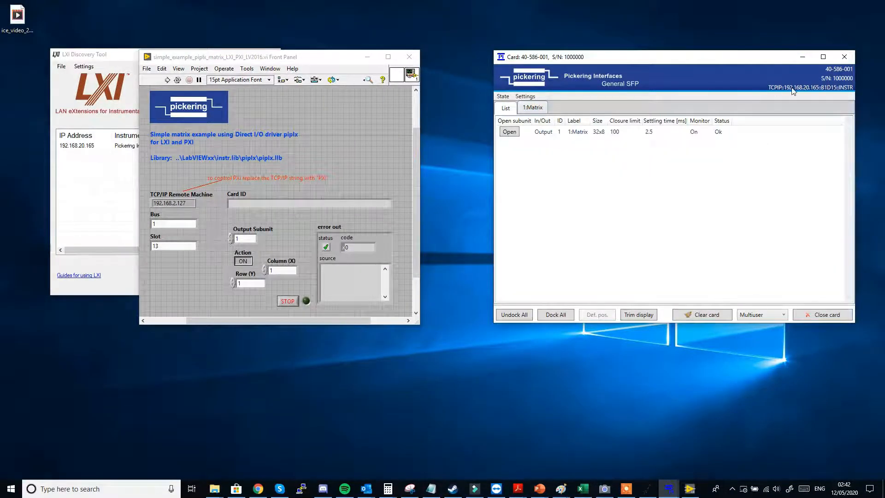
Step: Set the TCP/IP Remote Machine address on the LabVIEW example's front panel to 192.168.20.165
left_click(187, 203)
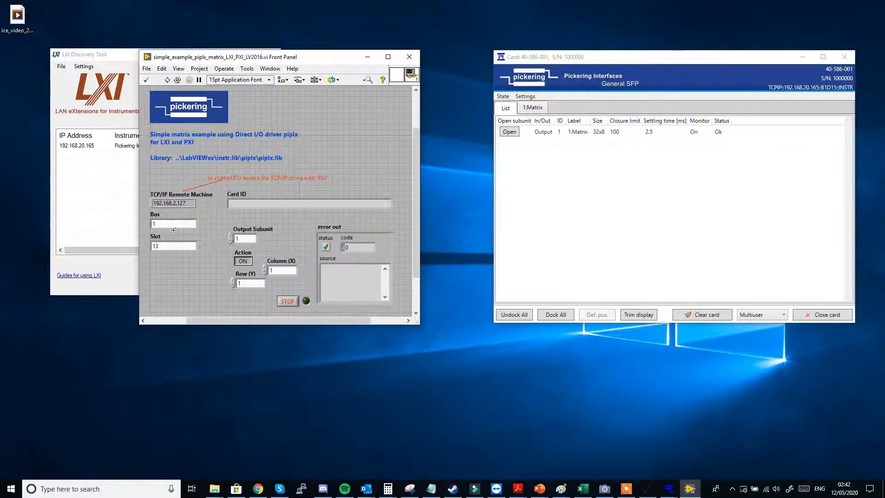
key("Right")
key("Right")
key("BackSpace")
key("BackSpace")
type("65")
Step: Show the matrix example's block diagram and position it below the front panel's title area for review
left_click(270, 68)
left_click(272, 79)
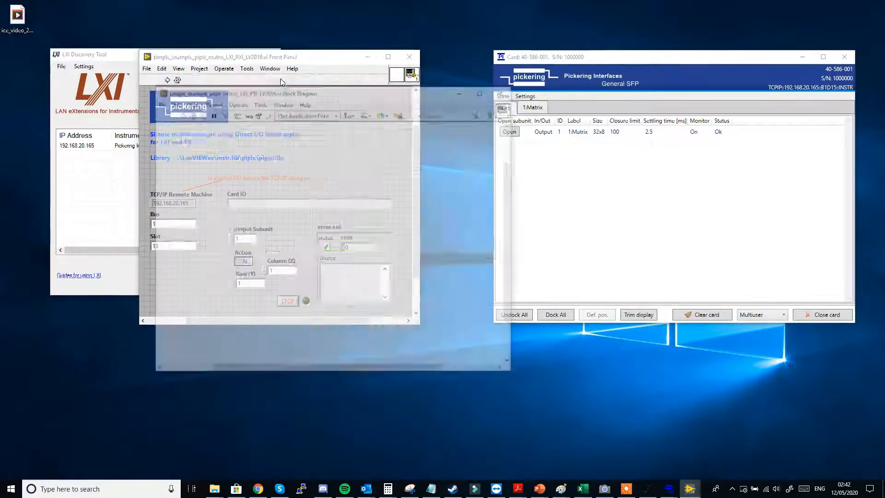
left_click_drag(243, 92, 221, 156)
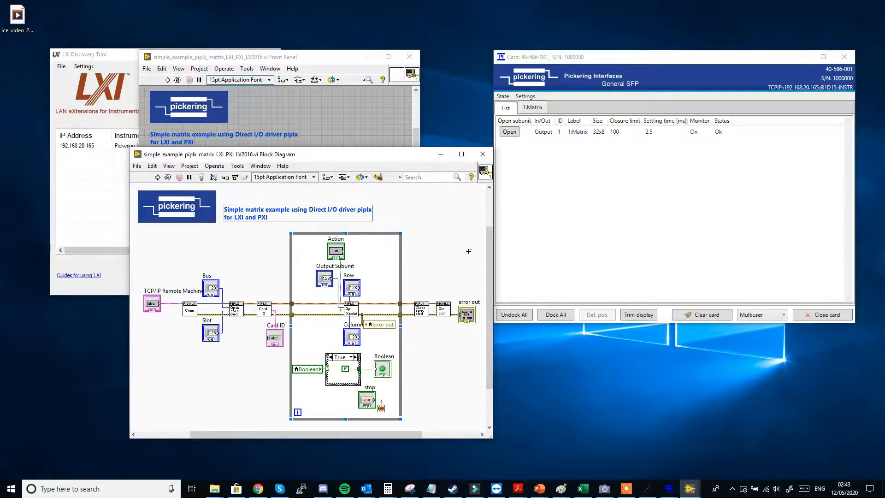
Step: Run the matrix example on slot 15, raise the column to 5 and then the row to 5, and abort execution
left_click(359, 122)
left_click(167, 80)
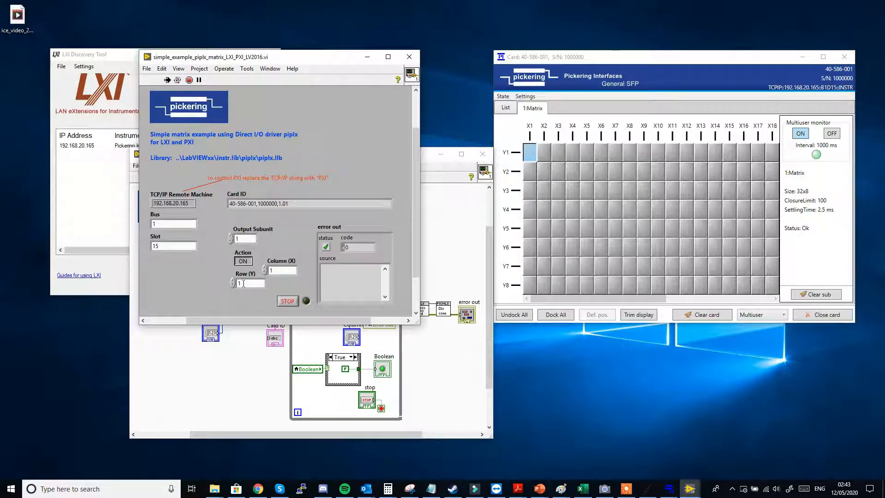
left_click(265, 267)
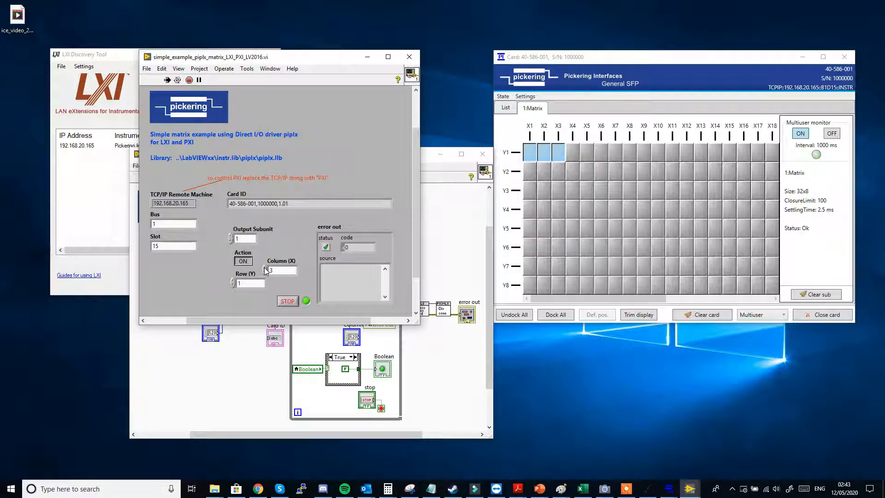
left_click(265, 268)
left_click(233, 279)
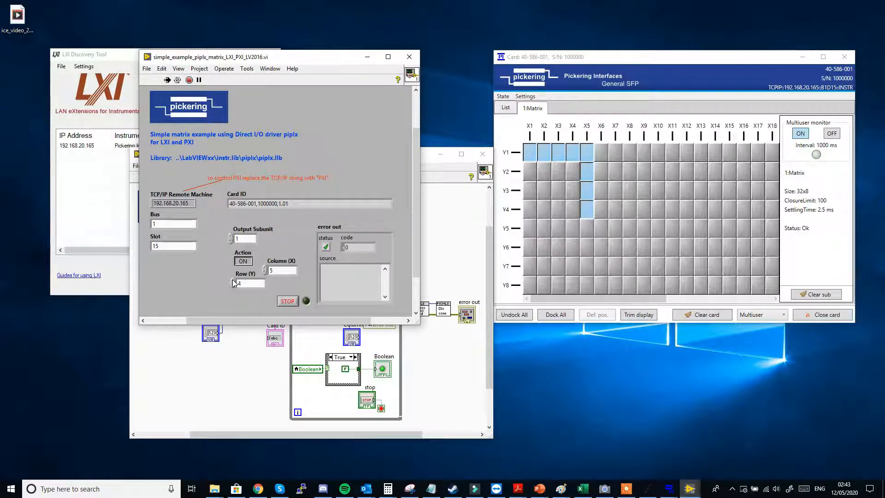
left_click(232, 280)
left_click(189, 80)
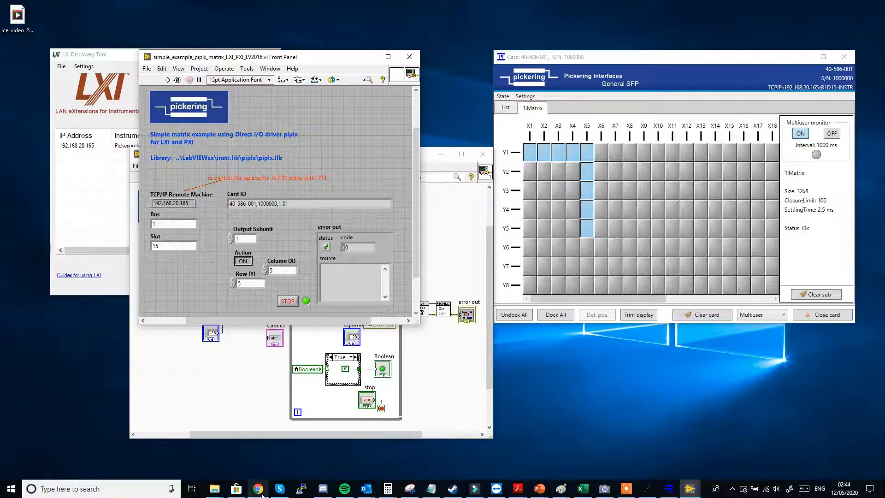
Step: Return to the simulator in Chrome, open its Debug LXI Device utility and display the 40-586-001 card's matrix crosspoints
left_click(263, 495)
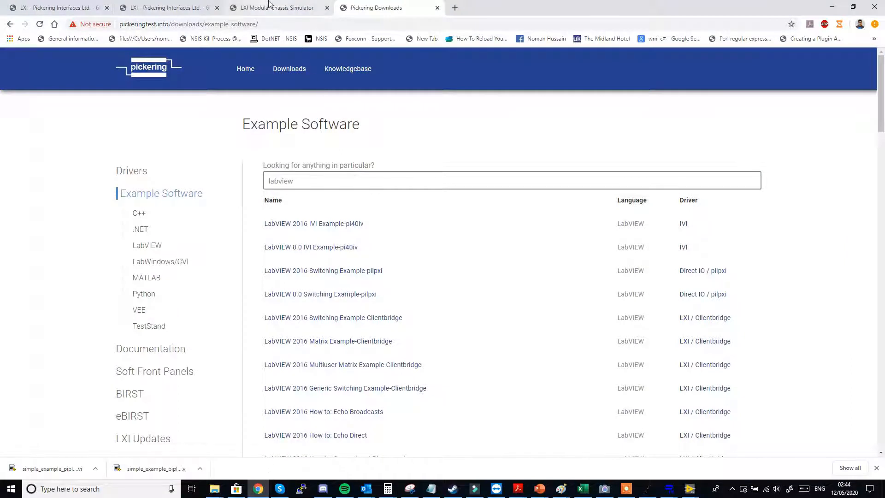
left_click(254, 10)
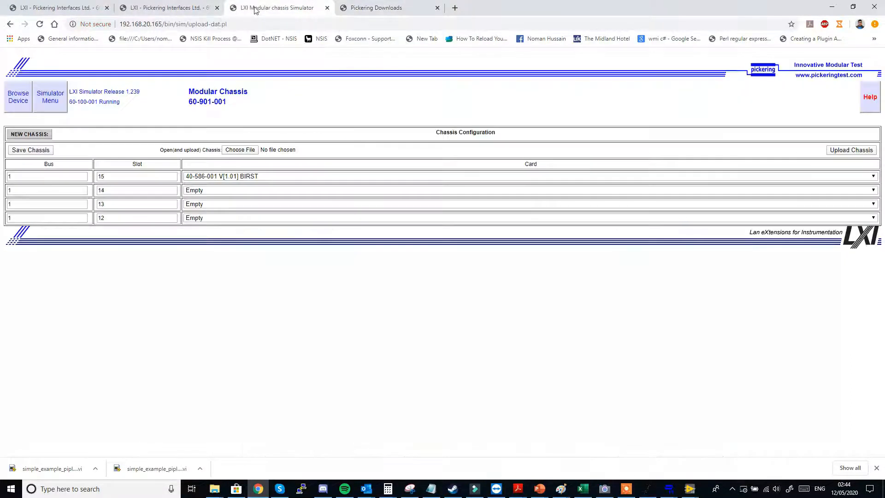
left_click(47, 102)
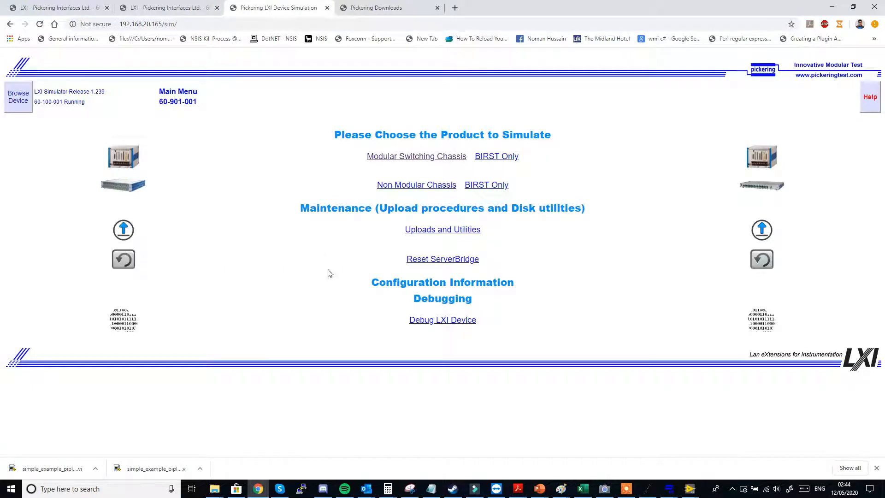
left_click(425, 323)
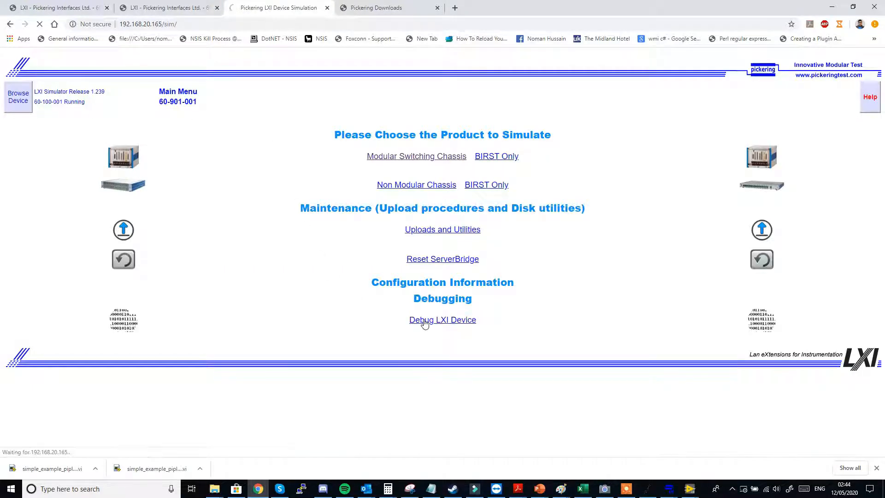
left_click(293, 160)
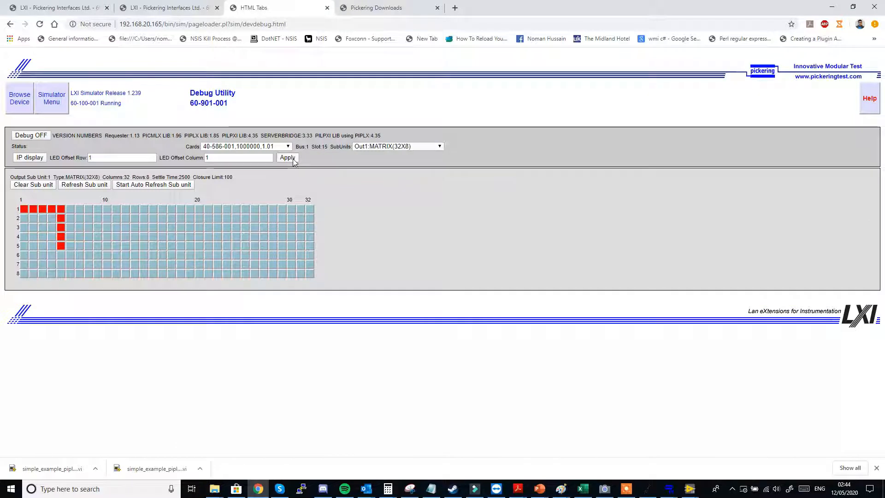